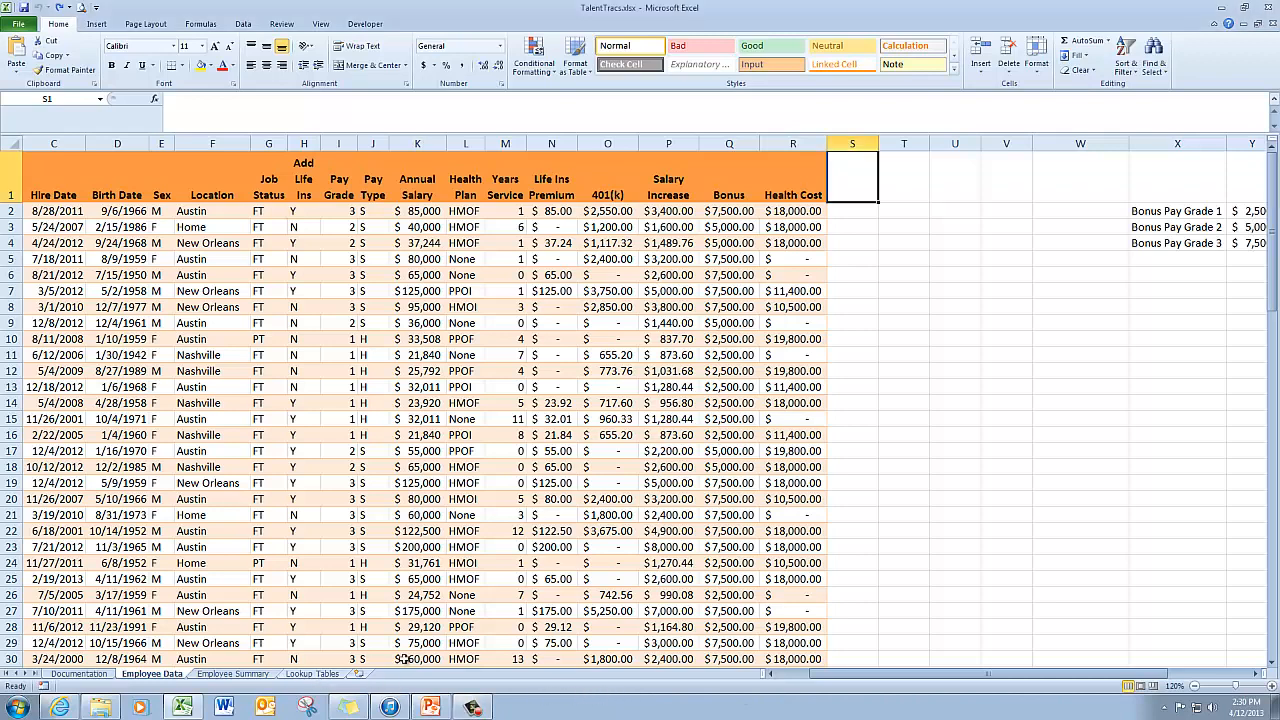
# Review the Years of Service award table on the Lookup Tables sheet, and add the heading Award in S1 of Employee Data
pyautogui.click(331, 676)
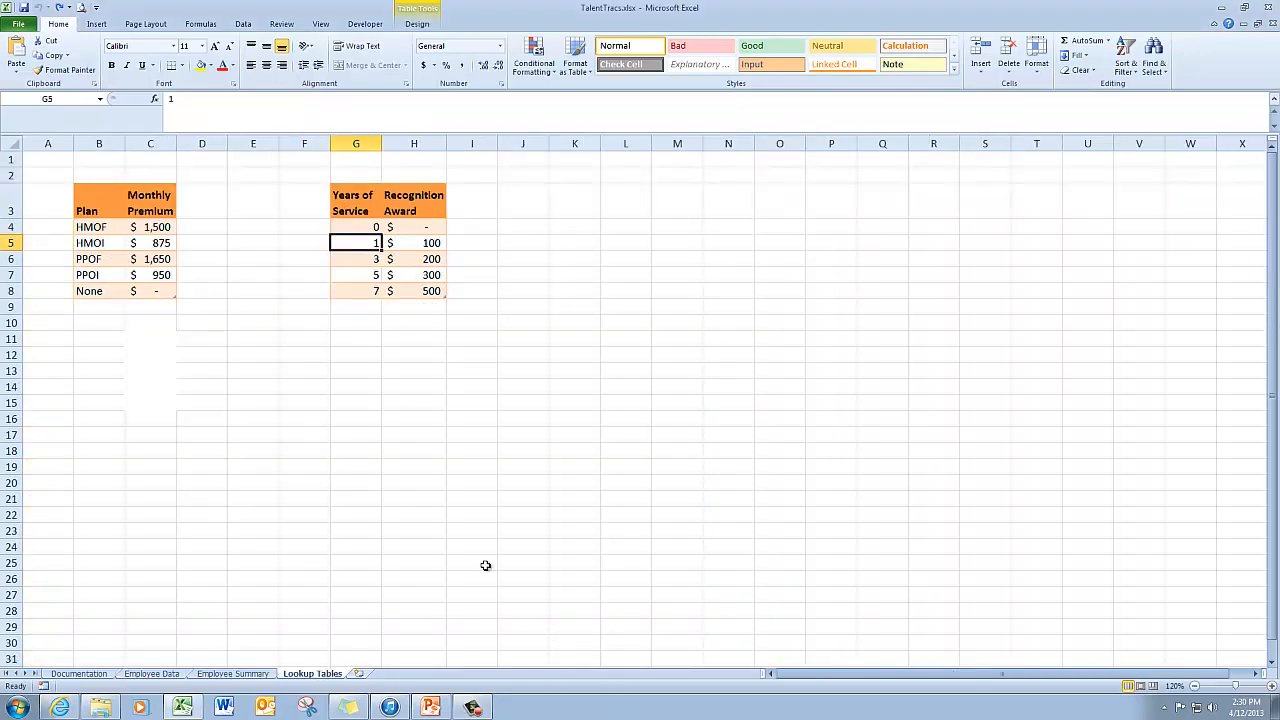
pyautogui.click(353, 212)
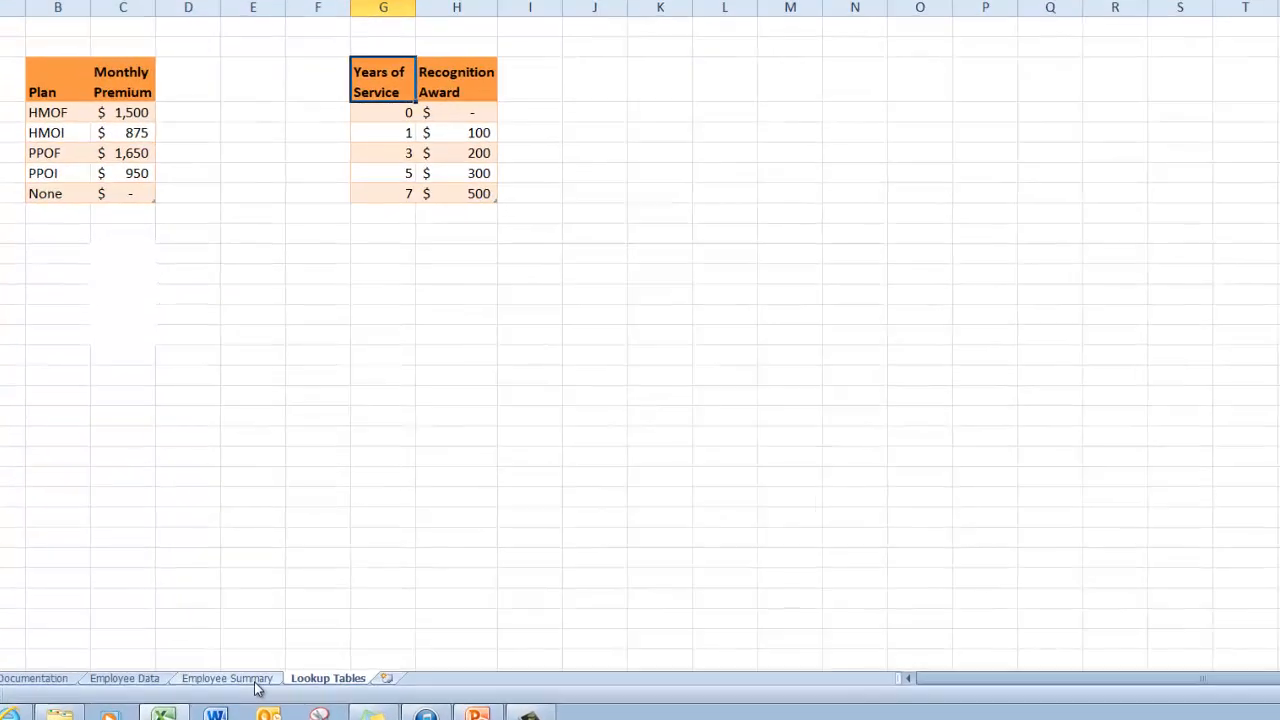
pyautogui.click(102, 684)
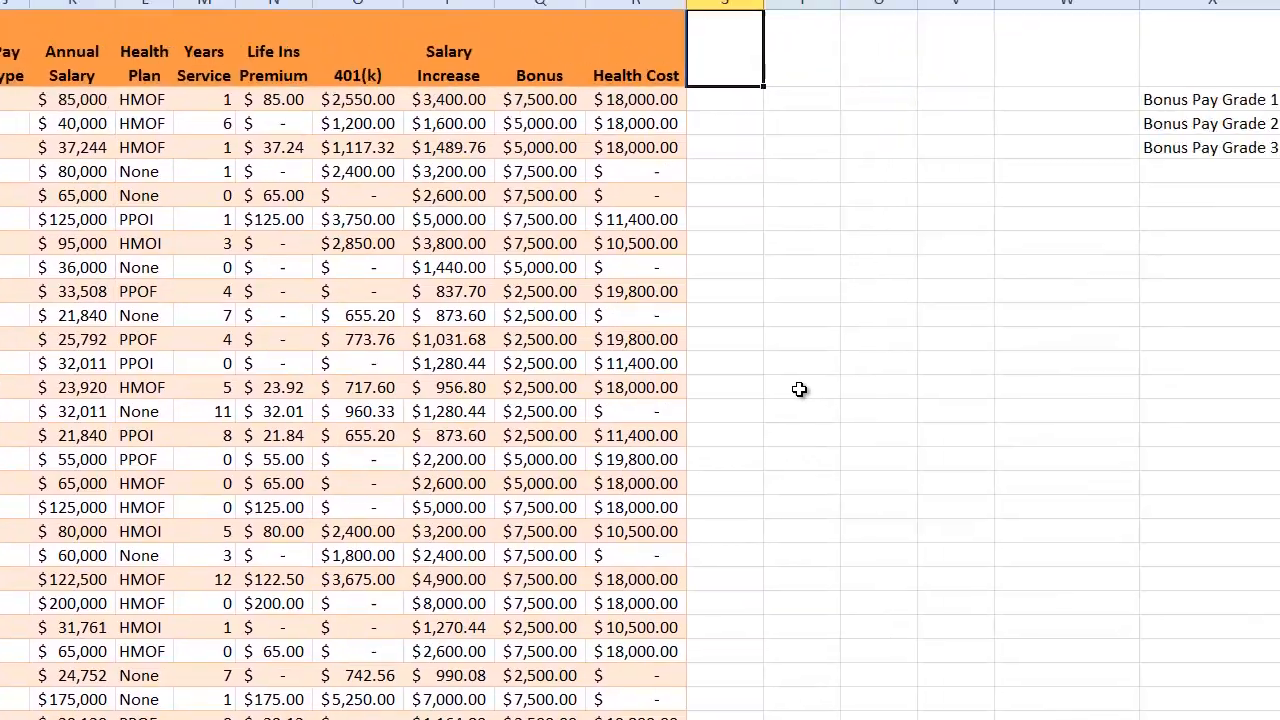
pyautogui.write('A')
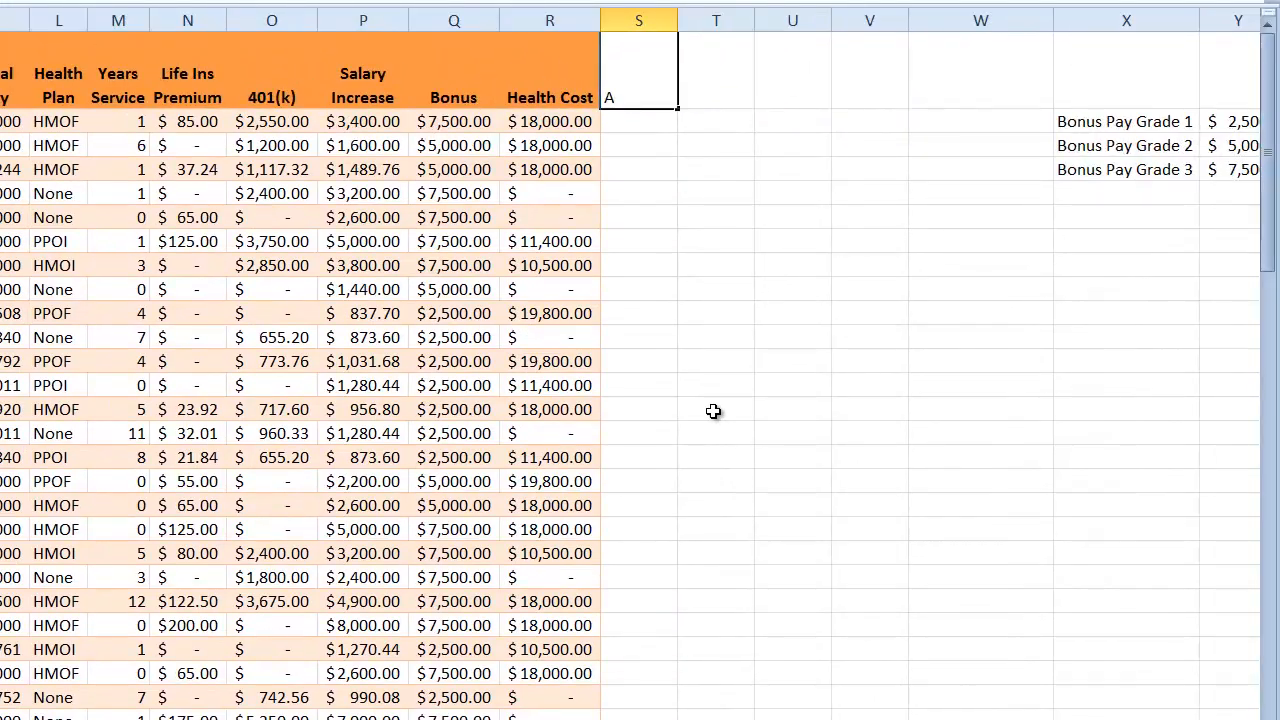
pyautogui.write('ward')
pyautogui.press('Return')
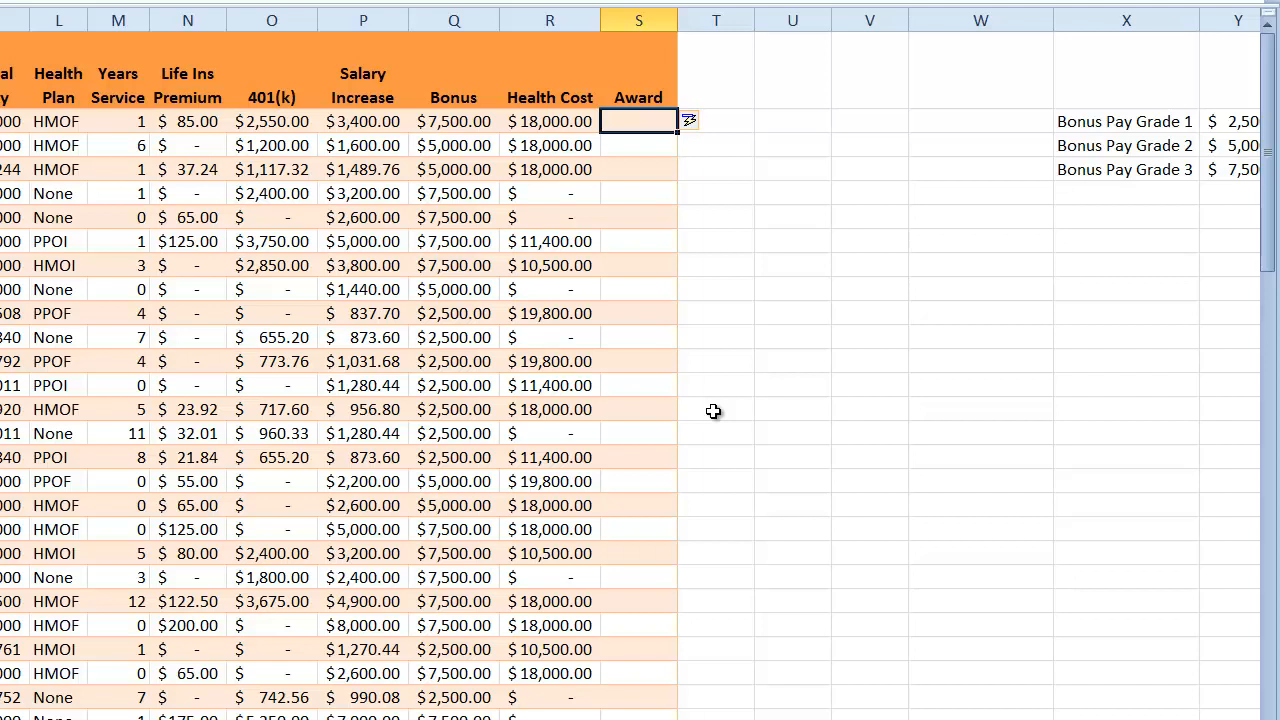
# Begin a VLOOKUP formula in S2 of the Award column, using the [Years Service] column as the lookup value
pyautogui.write('=v')
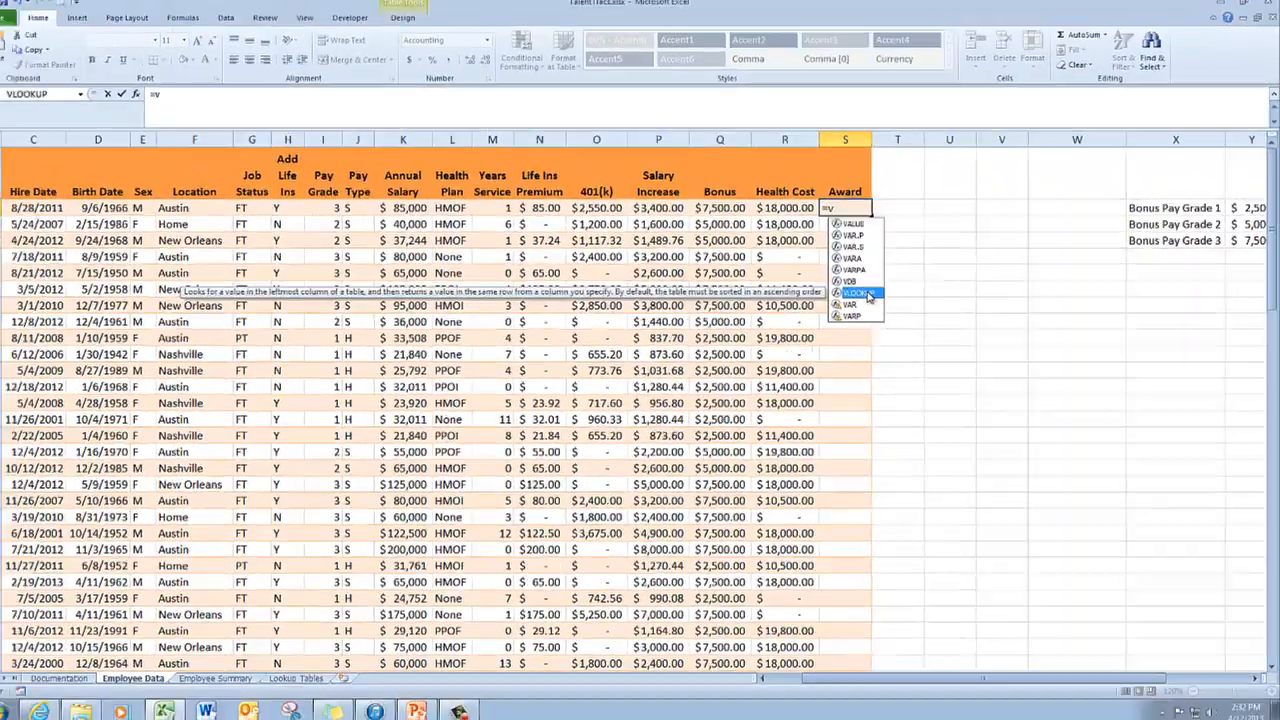
pyautogui.doubleClick(660, 247)
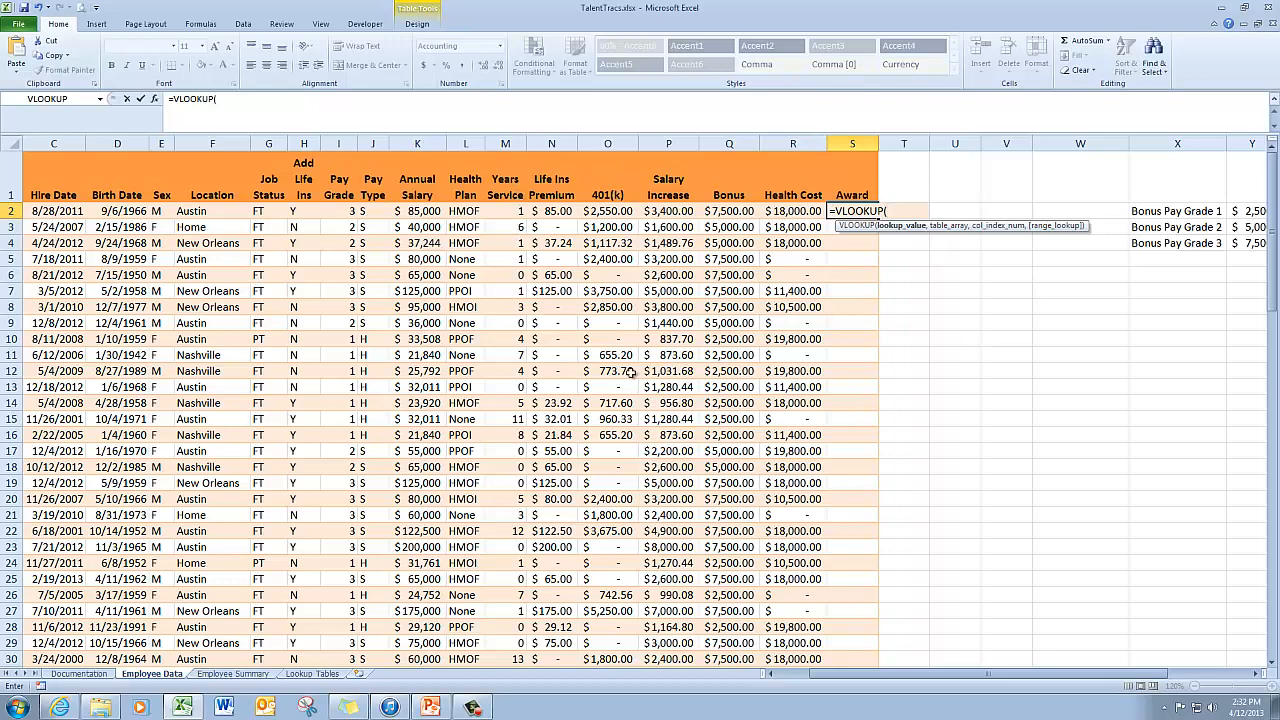
pyautogui.write('[')
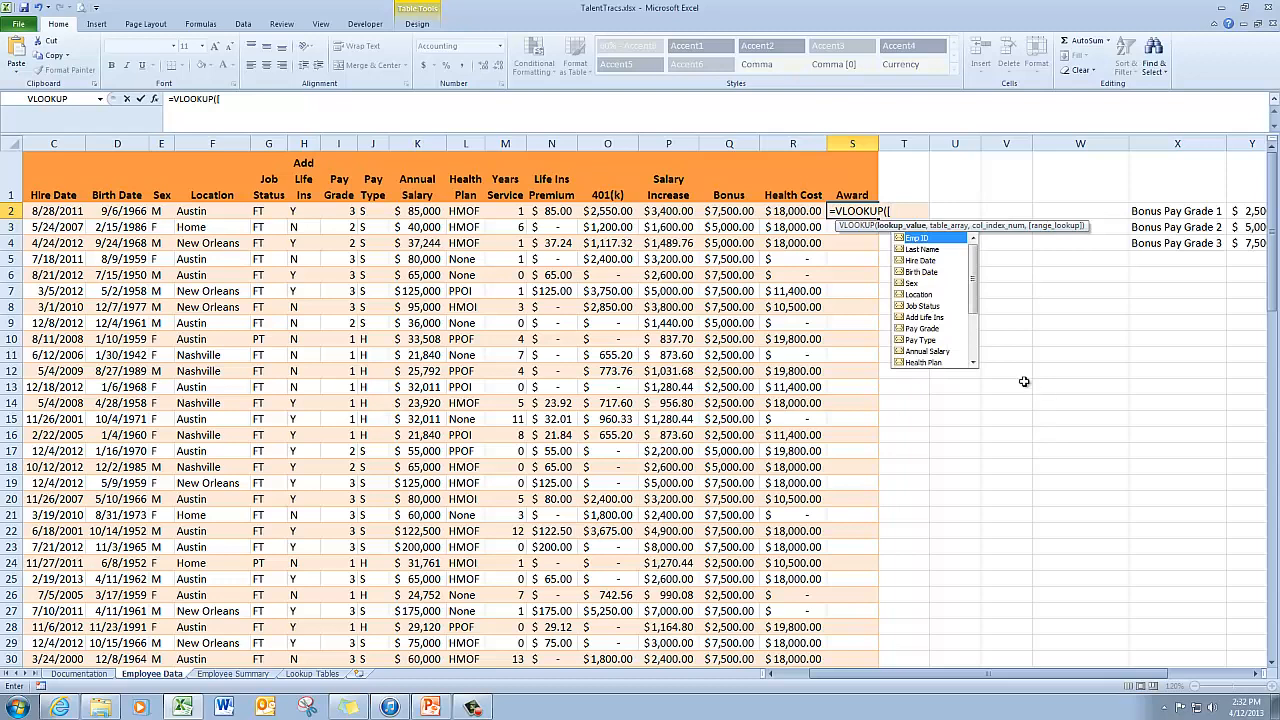
pyautogui.scroll(-2, 976, 345)
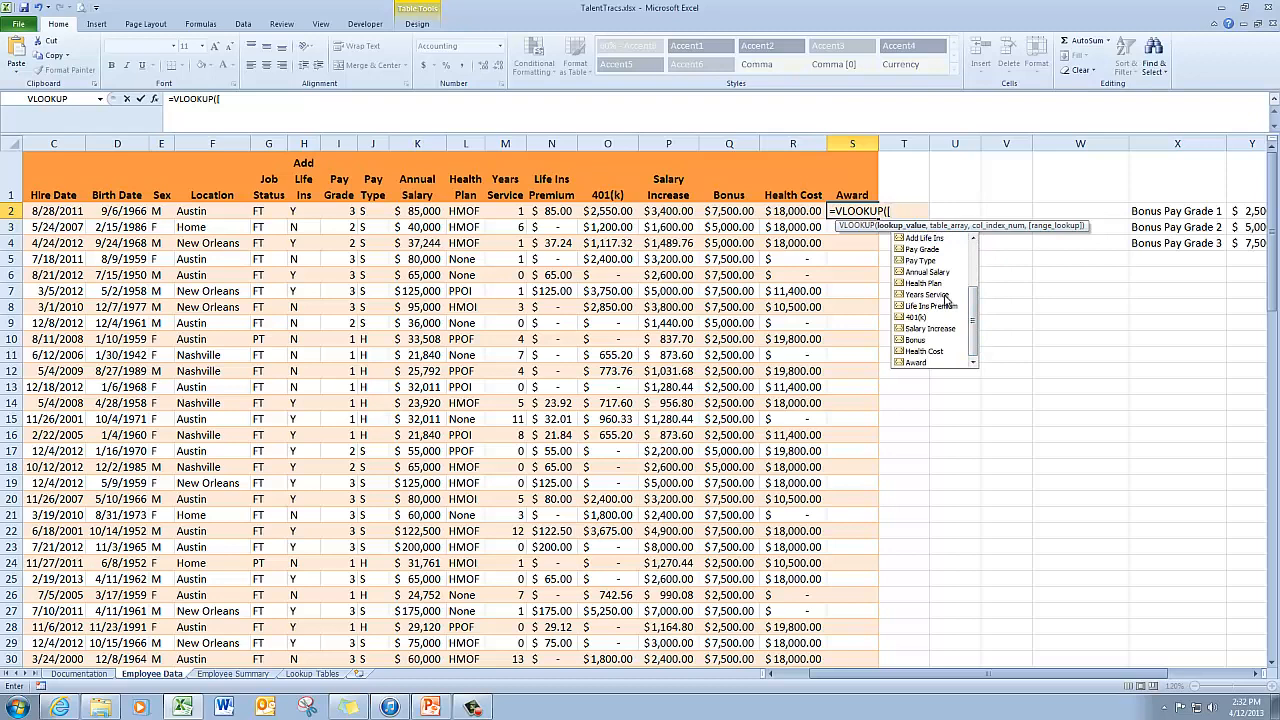
pyautogui.doubleClick(946, 298)
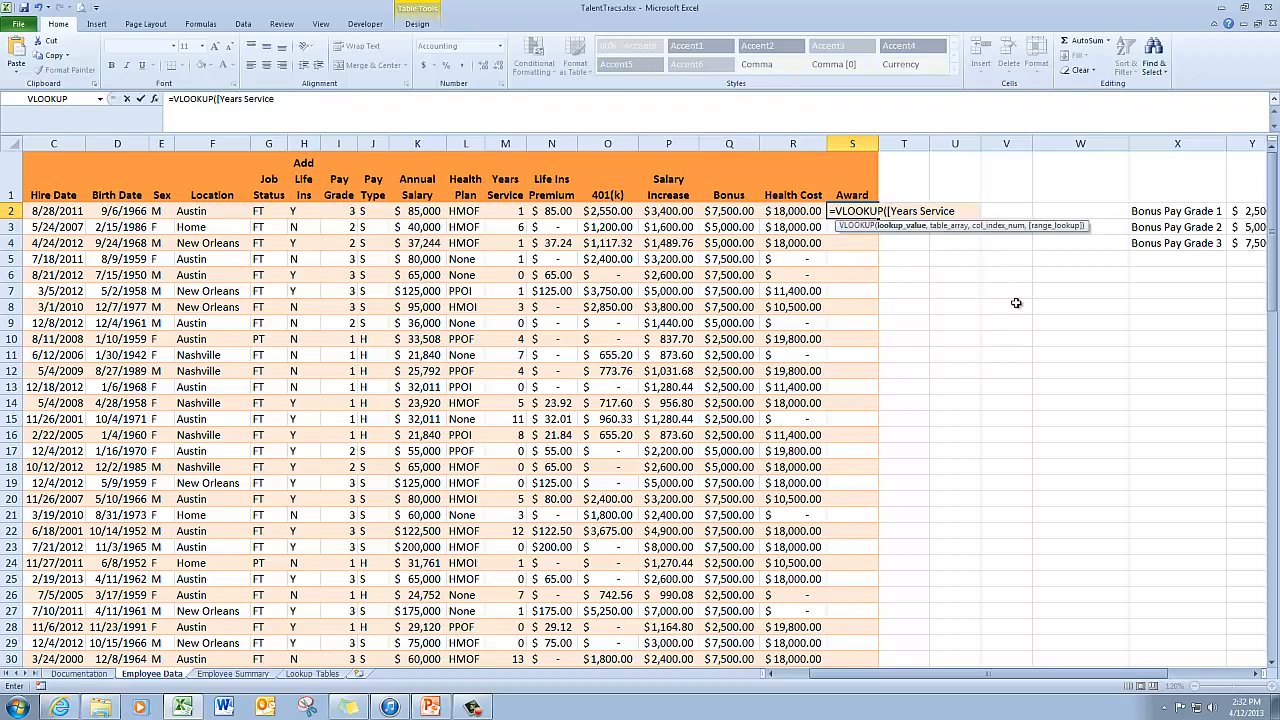
pyautogui.write(']')
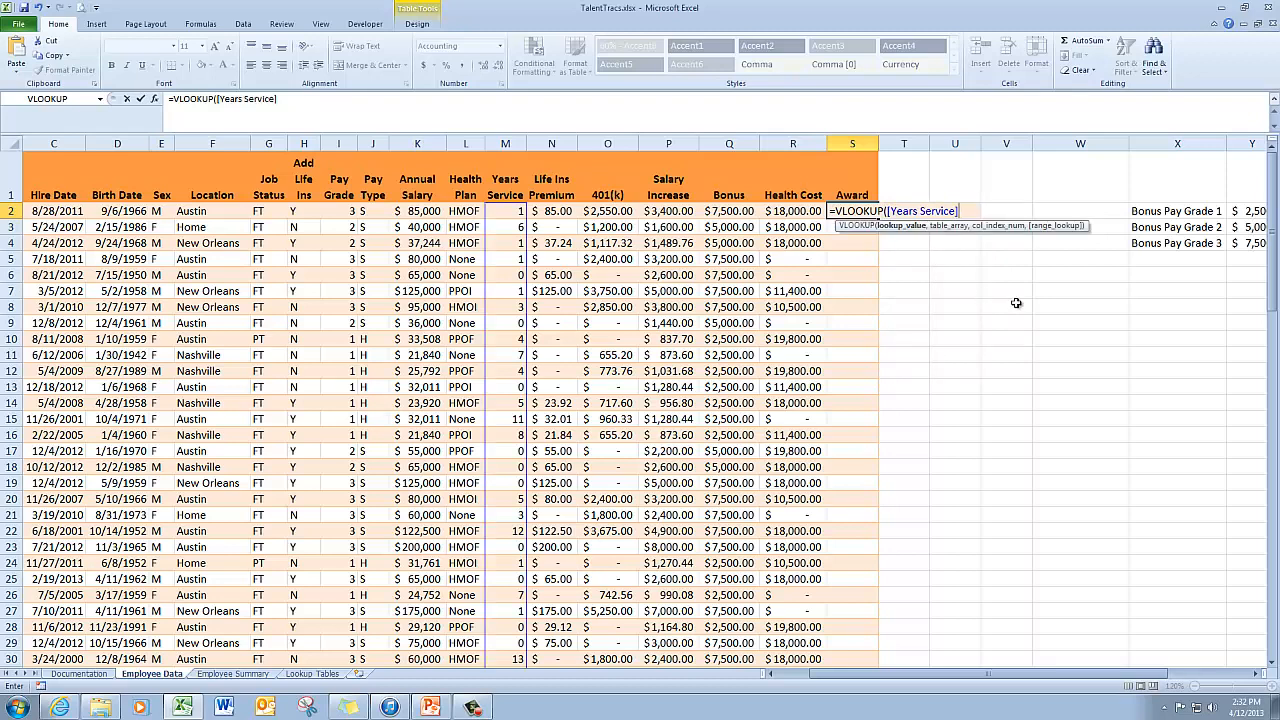
pyautogui.write(',')
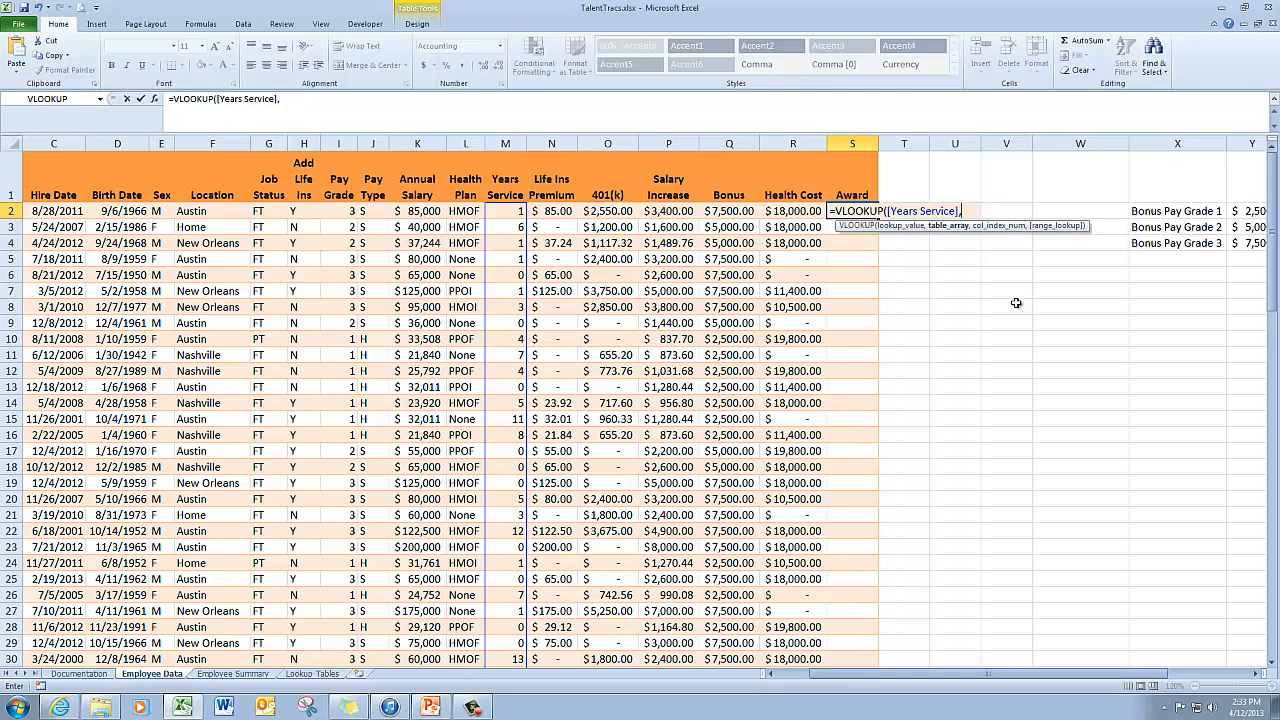
# Complete the Award VLOOKUP with the Recognition table, column index 2 and TRUE for an approximate match
pyautogui.write('r')
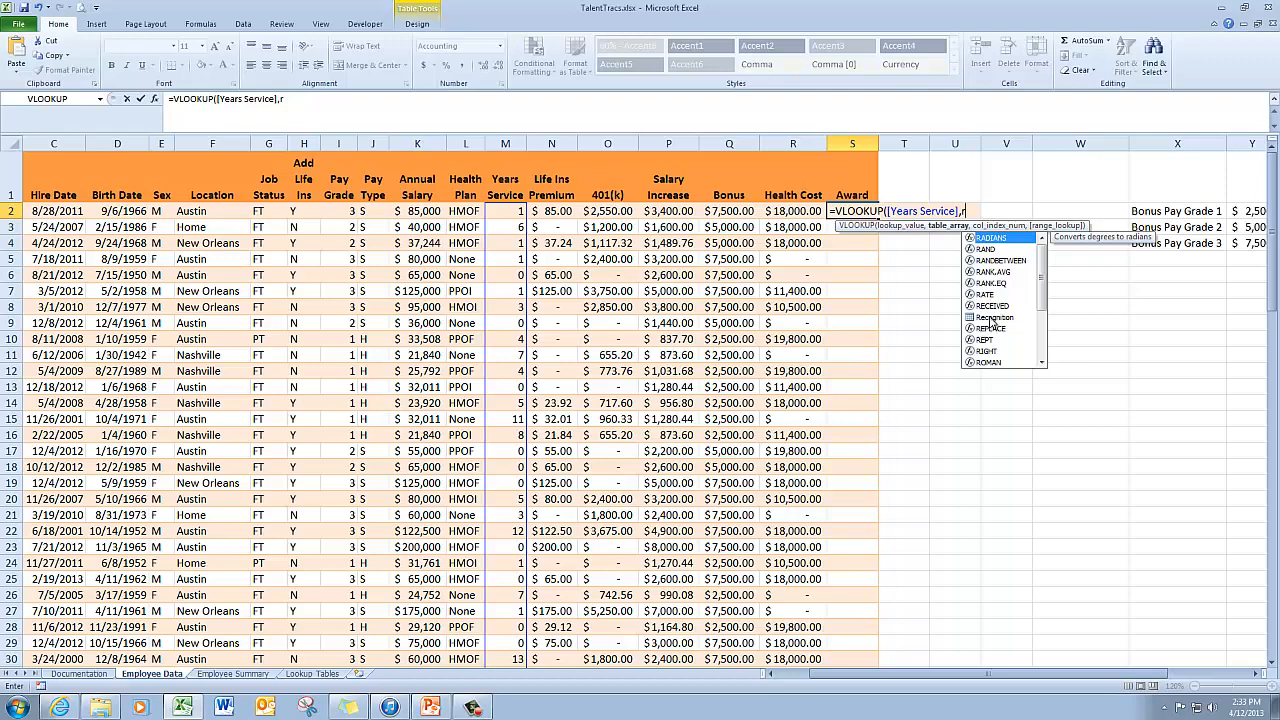
pyautogui.doubleClick(993, 318)
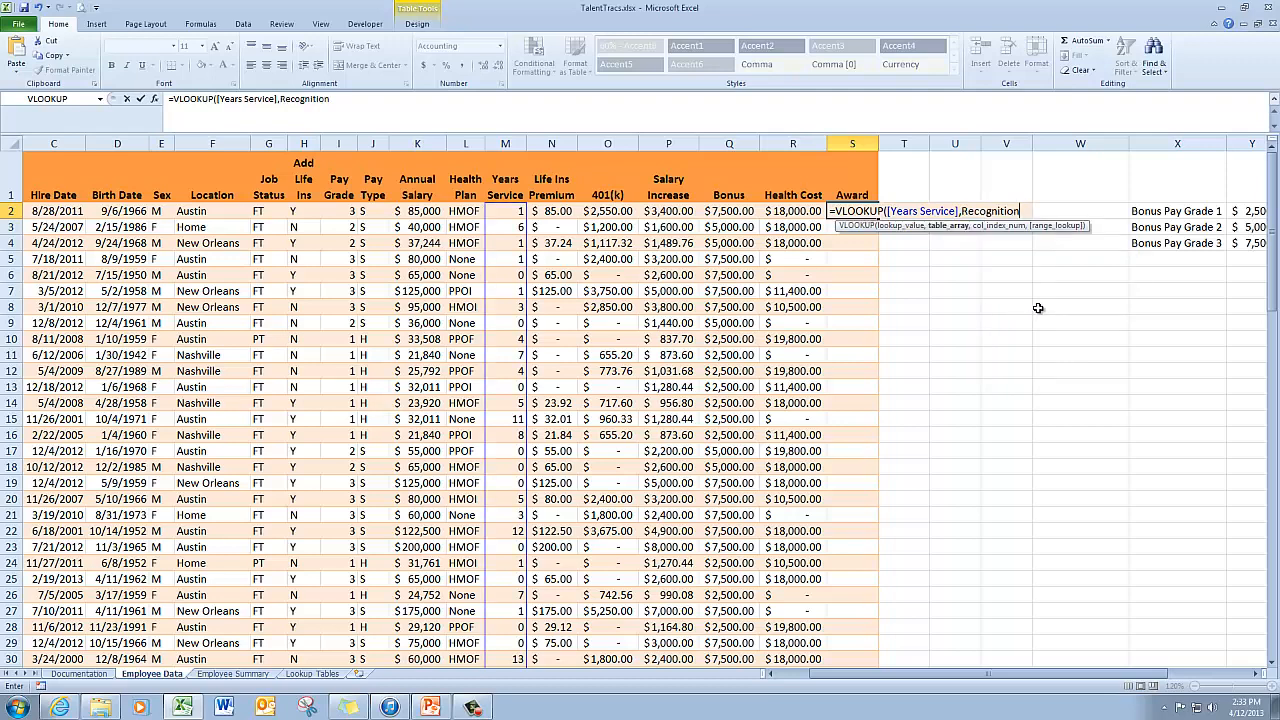
pyautogui.write(',')
pyautogui.write('2')
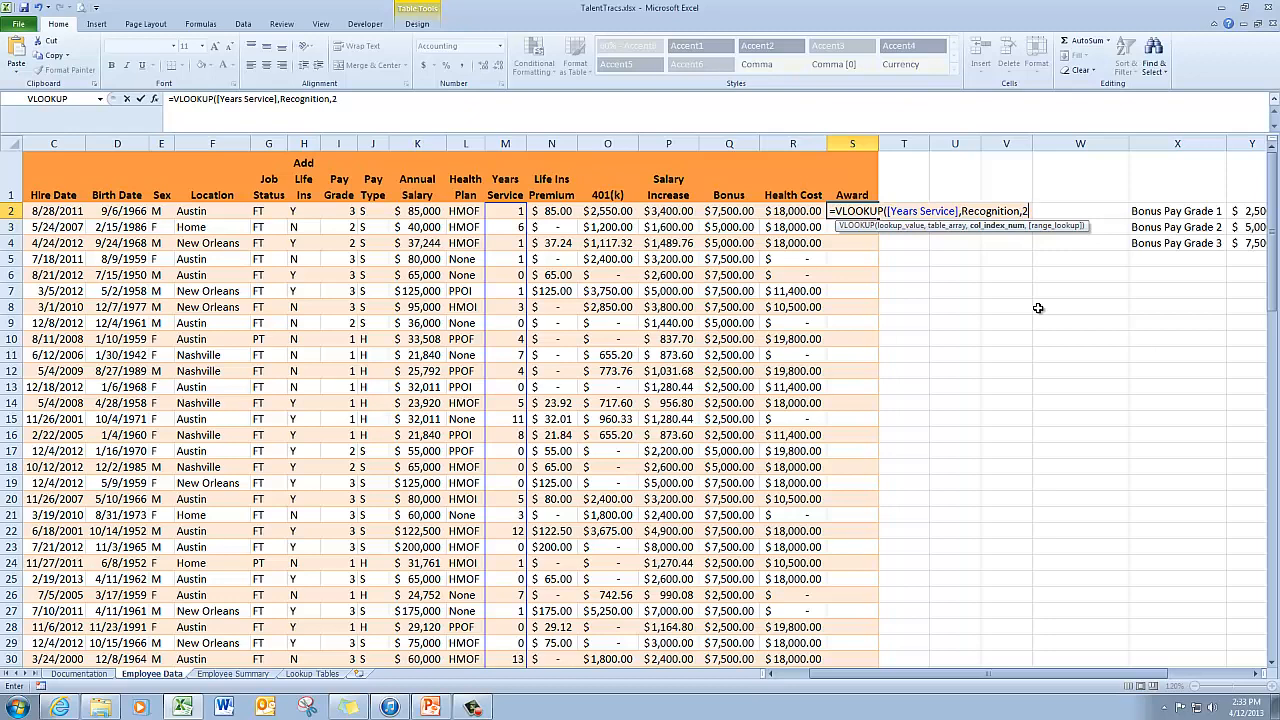
pyautogui.write(',')
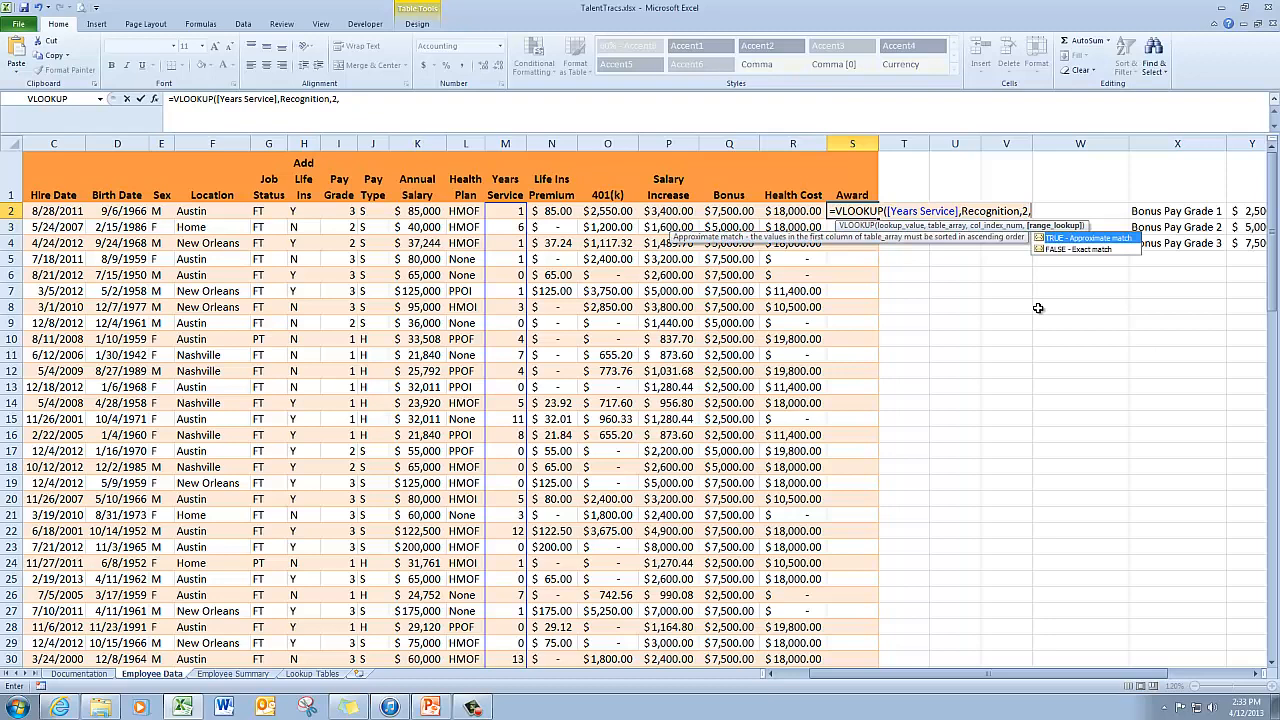
pyautogui.doubleClick(1067, 239)
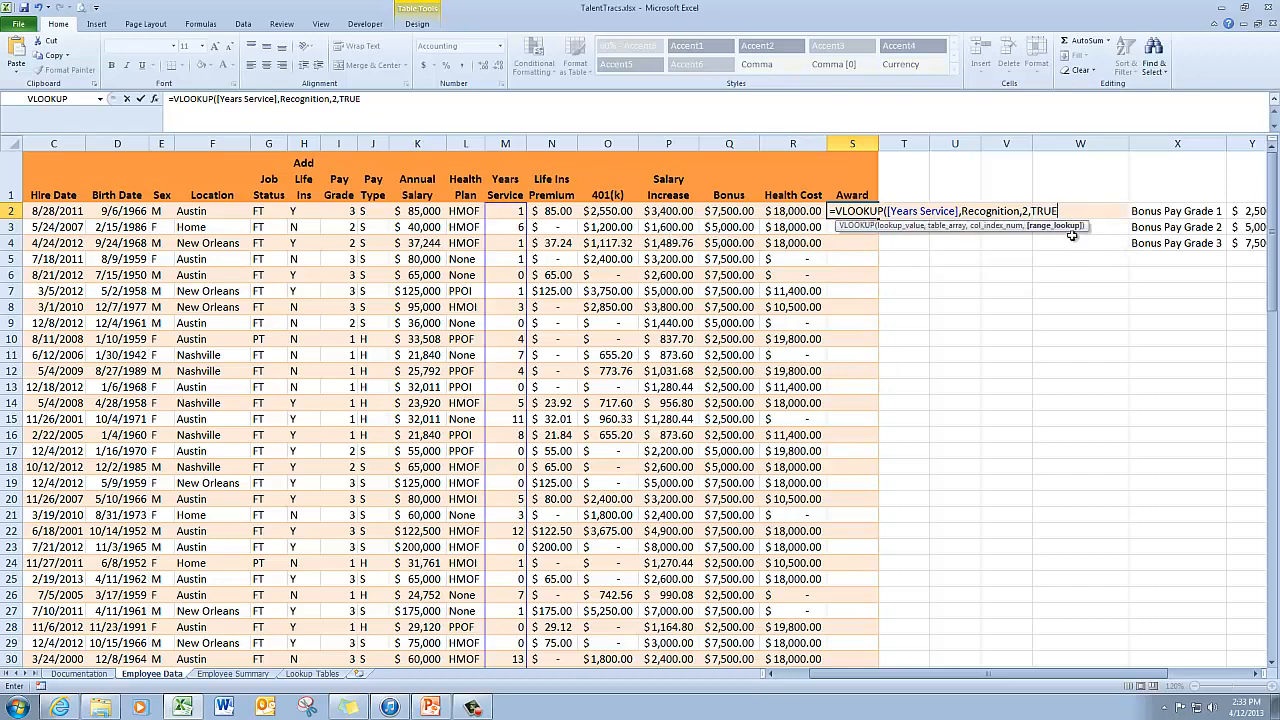
pyautogui.write(')')
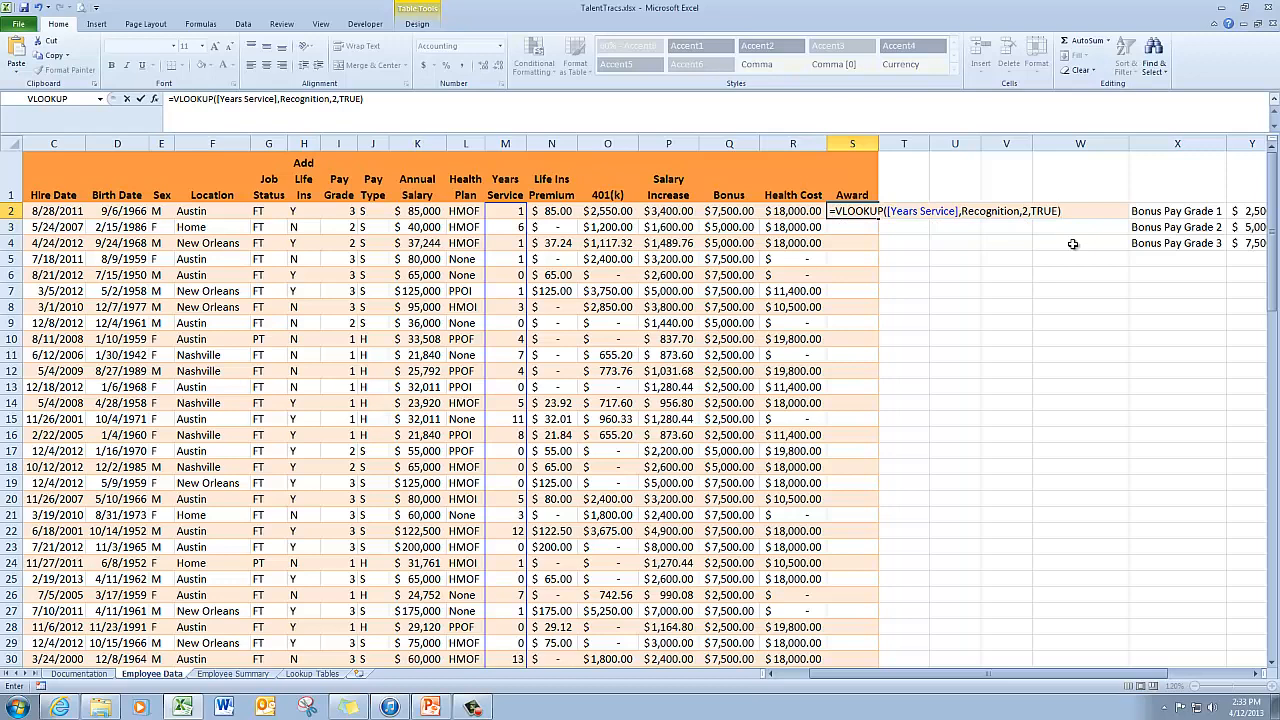
pyautogui.press('Return')
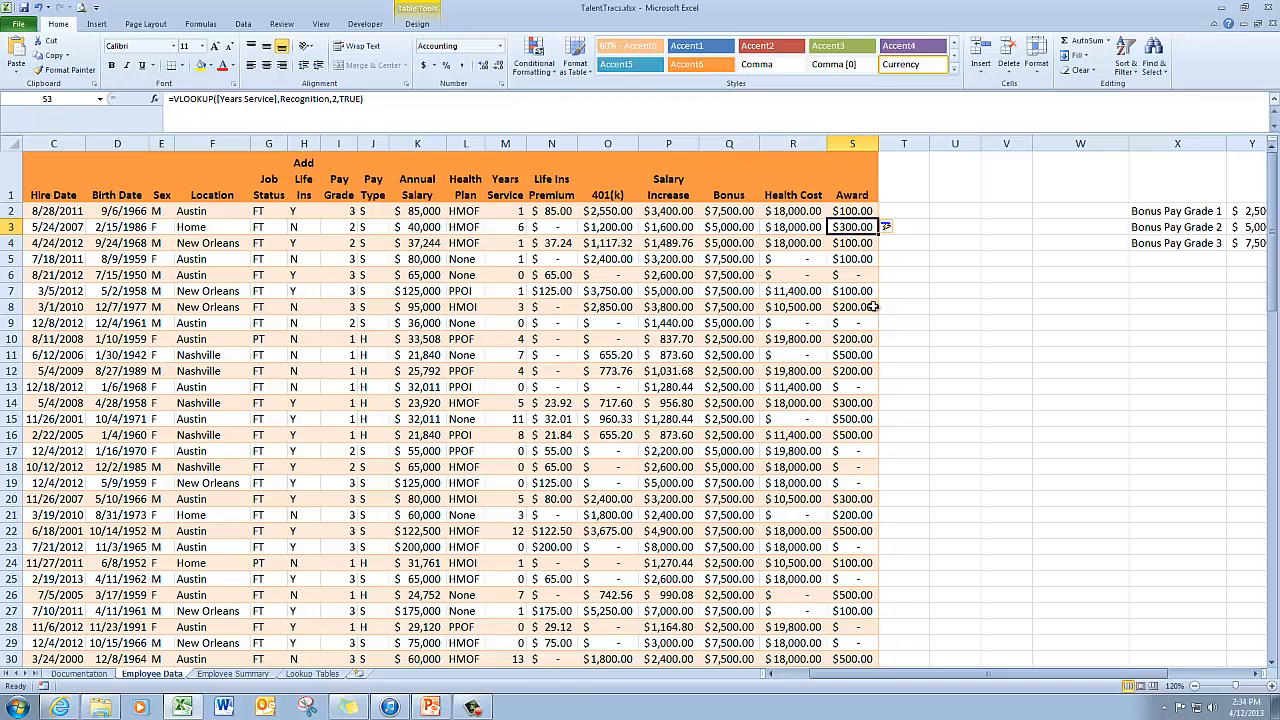
# Wrap the Health Cost VLOOKUP formula in R2 in IFERROR, returning "Invalid code" when the lookup fails
pyautogui.doubleClick(800, 213)
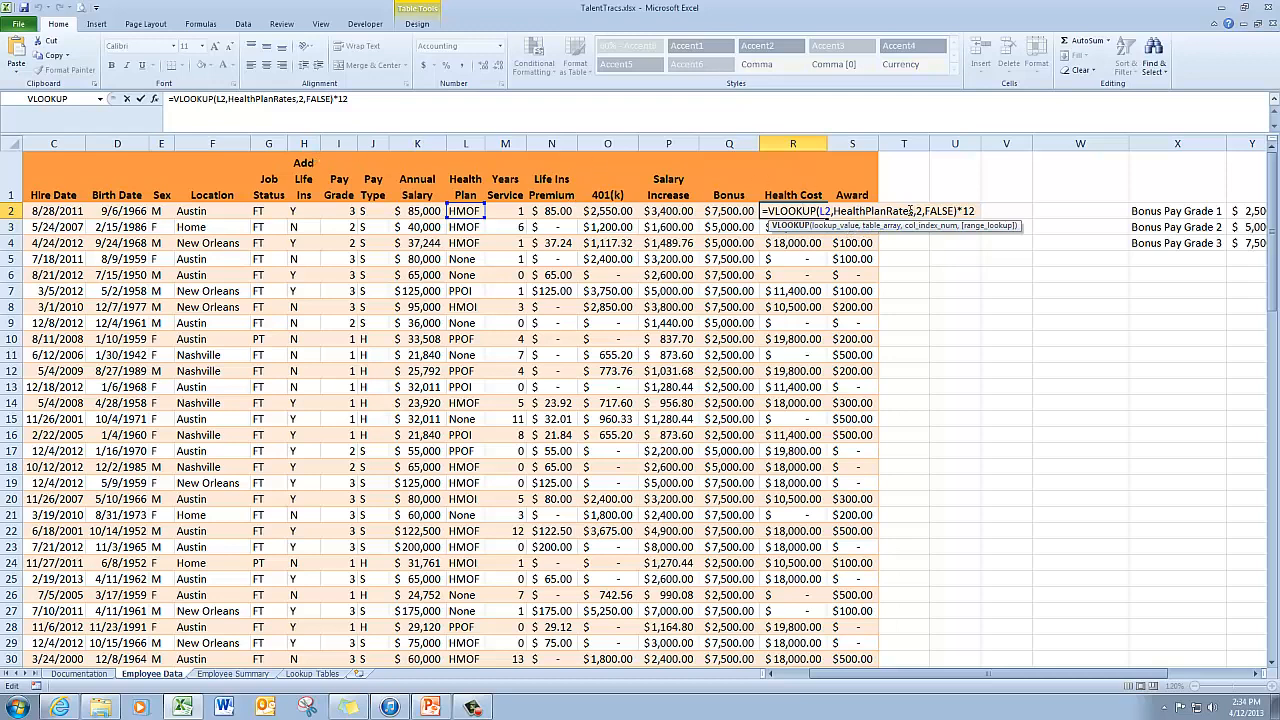
pyautogui.click(769, 212)
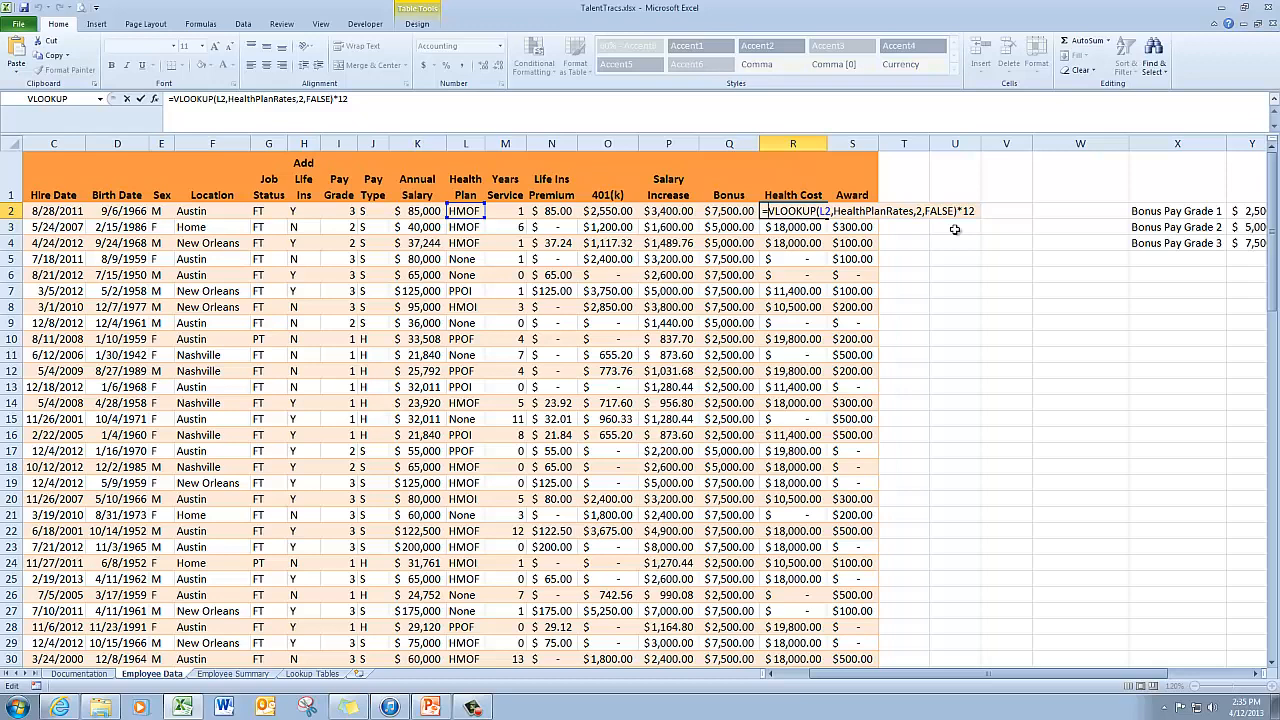
pyautogui.write('i')
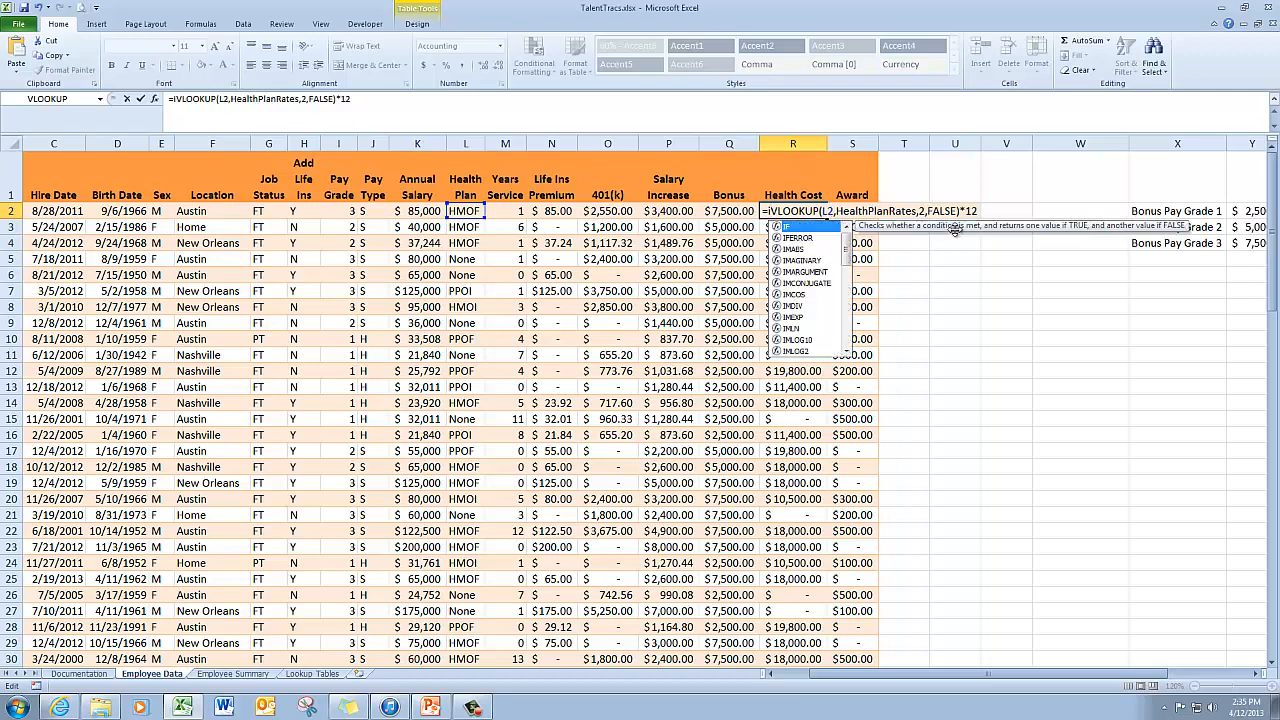
pyautogui.doubleClick(805, 238)
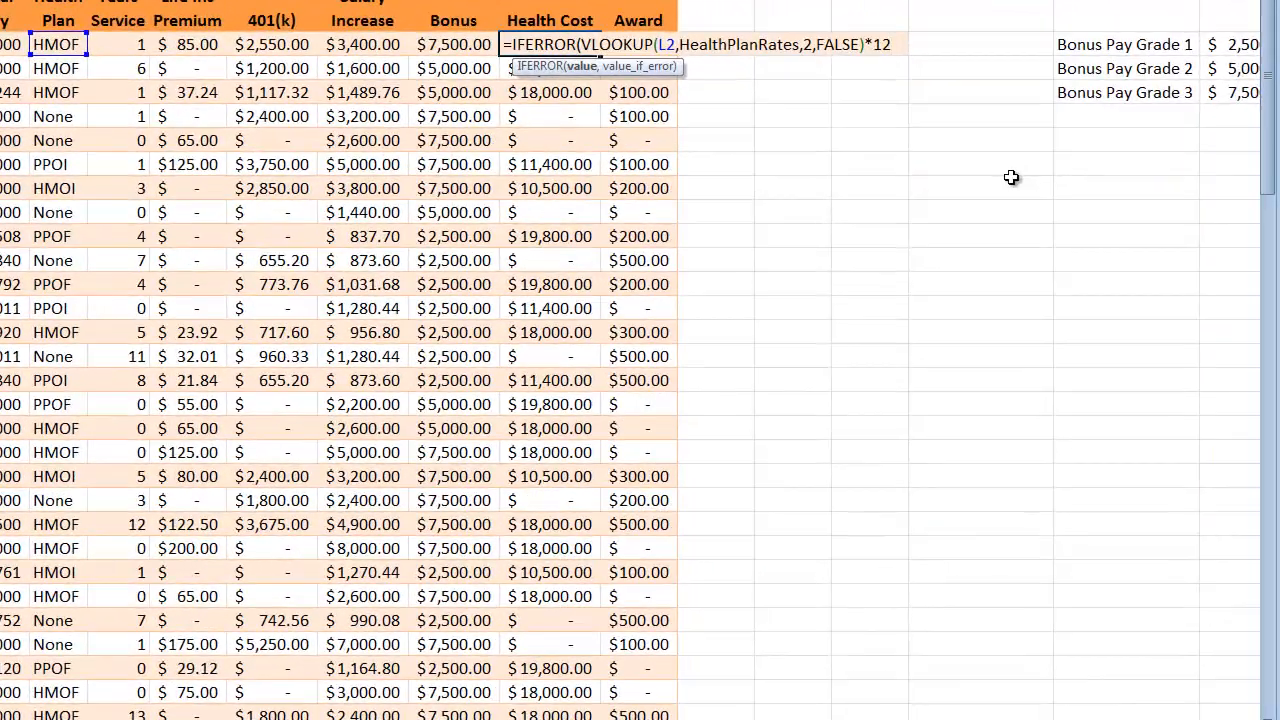
pyautogui.write(',')
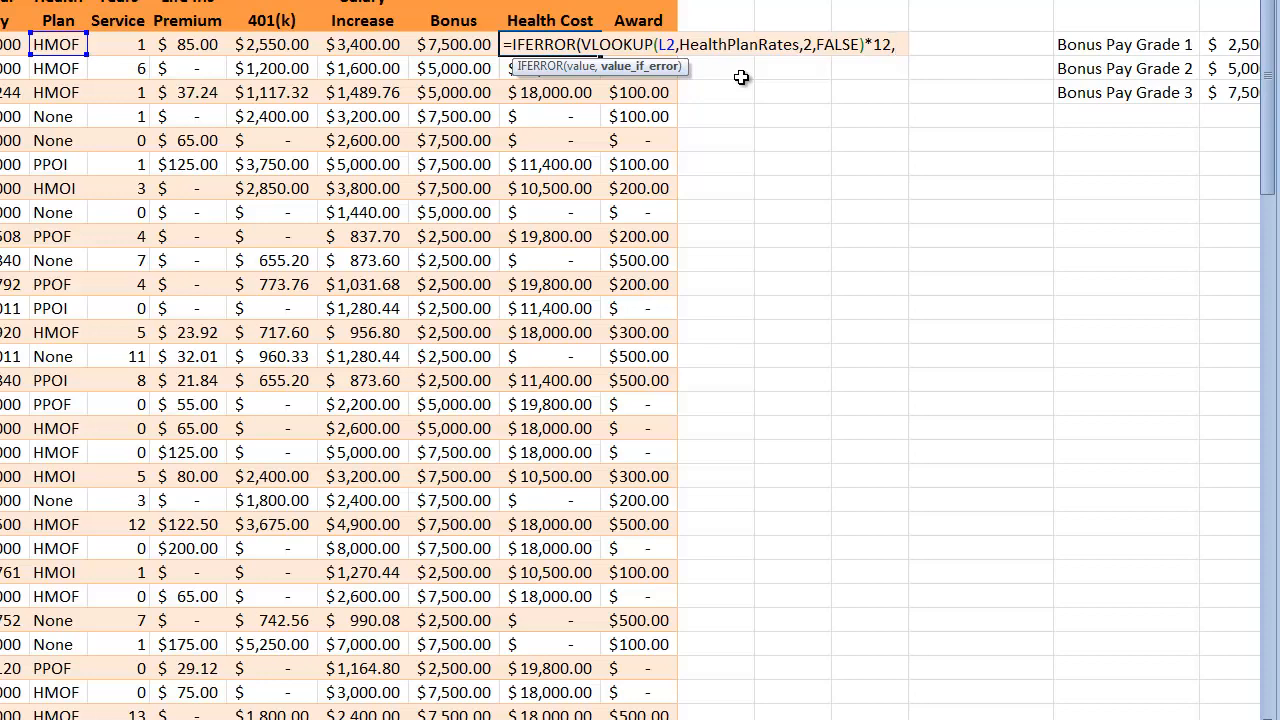
pyautogui.write('"Invalid')
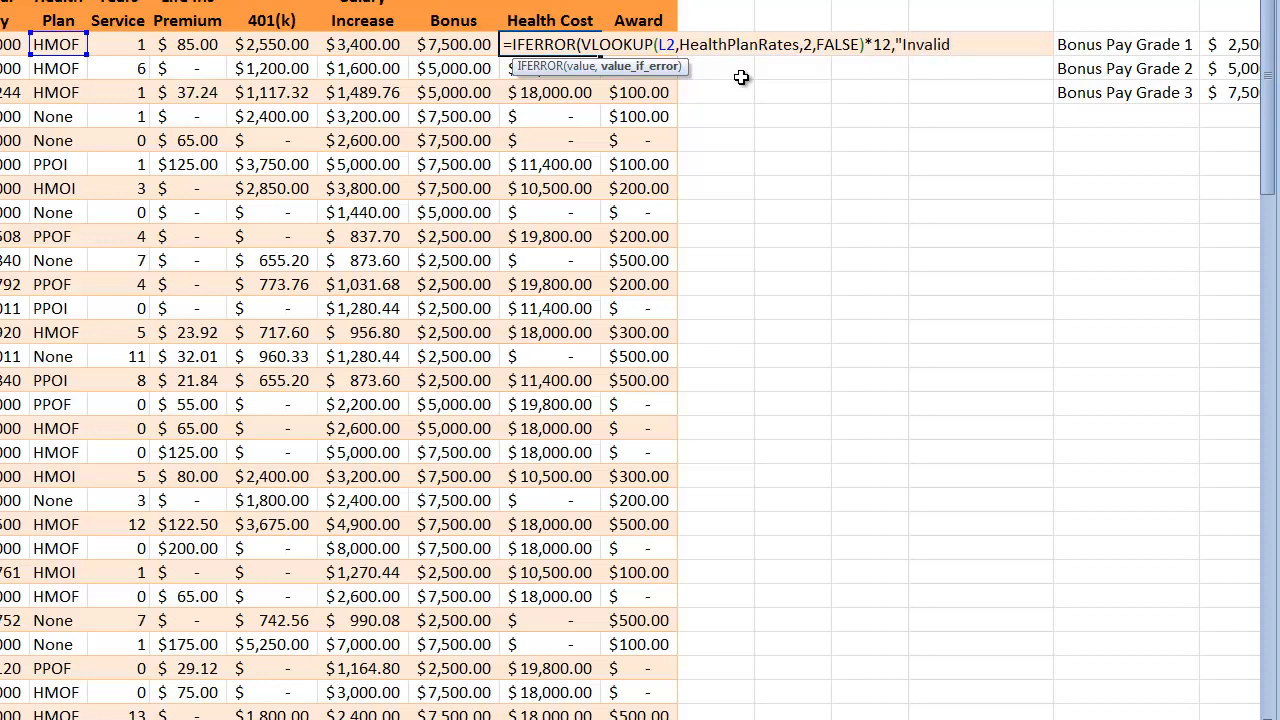
pyautogui.write(' code")')
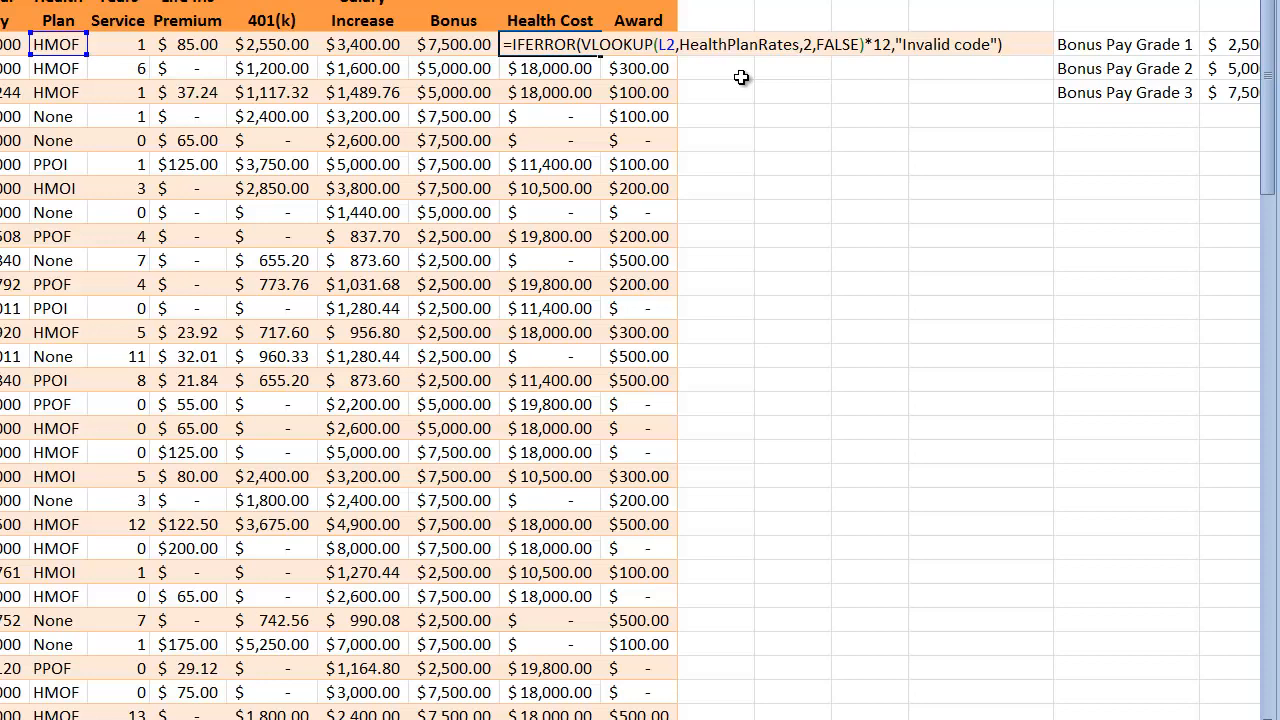
pyautogui.press('Return')
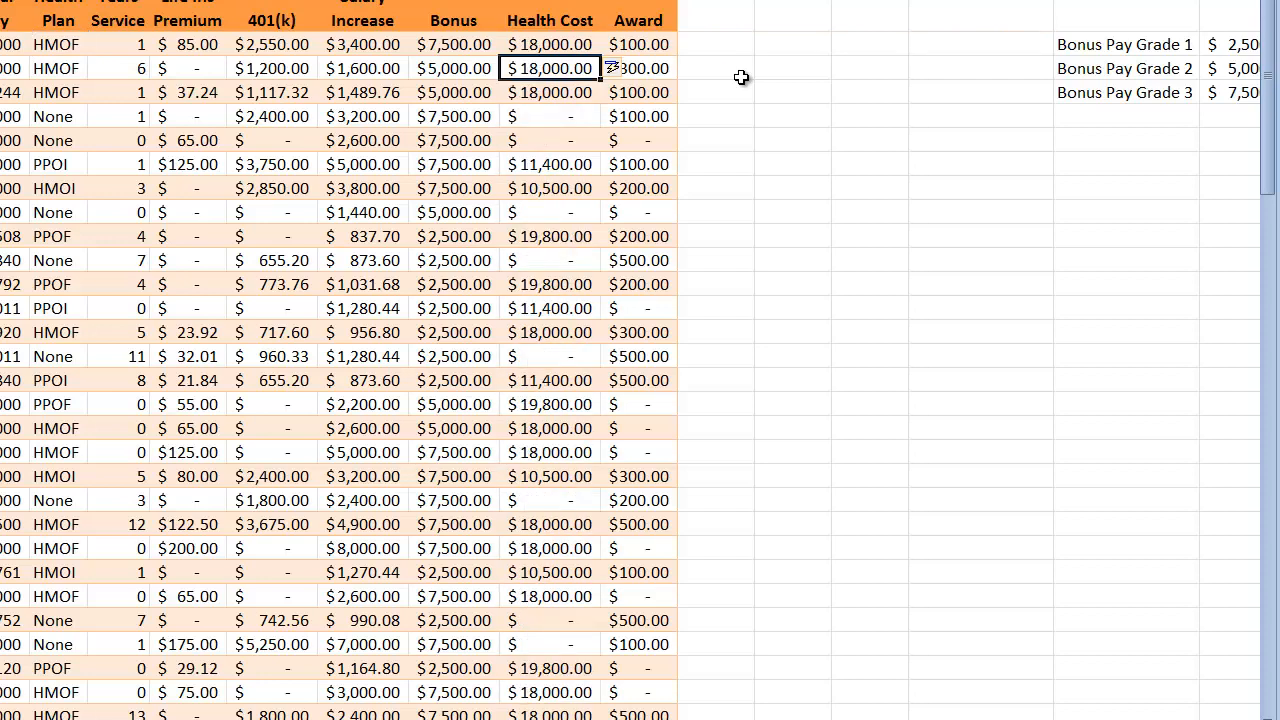
# Find the Health Cost row showing Invalid code and correct its Health Plan entry in L54 to HMOF
pyautogui.scroll(-5, 757, 163)
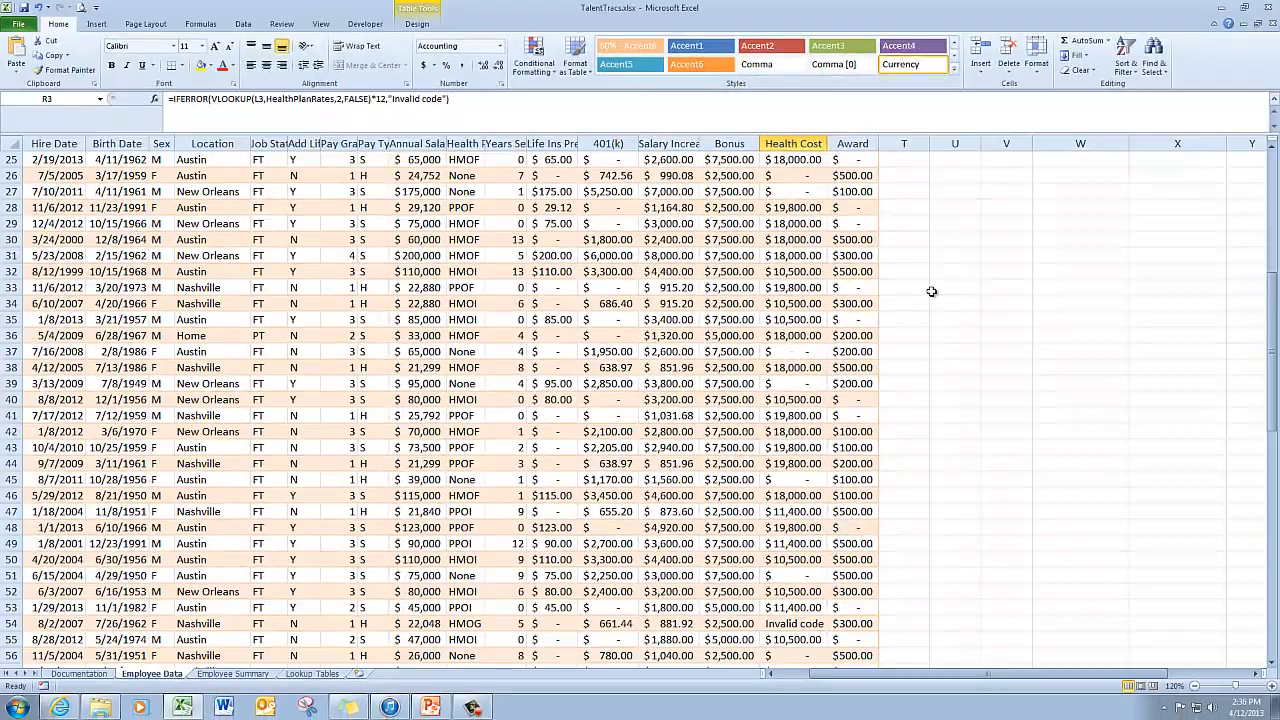
pyautogui.scroll(-5, 821, 215)
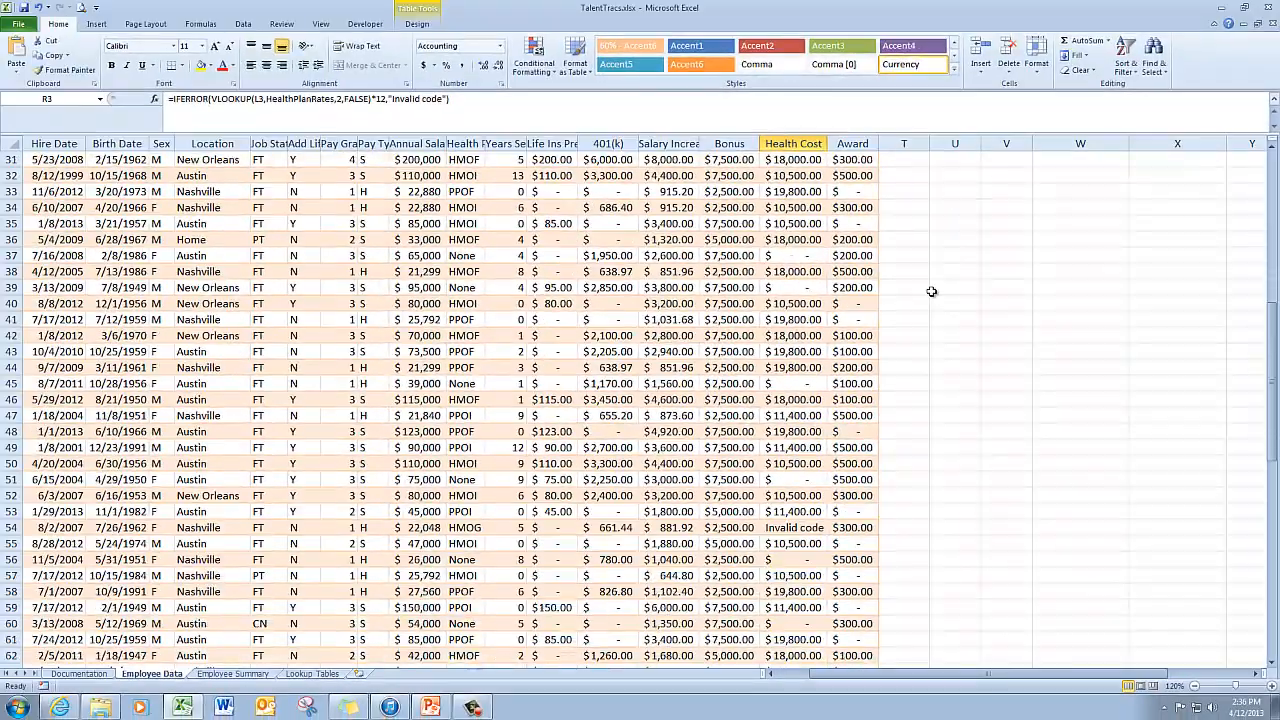
pyautogui.click(794, 529)
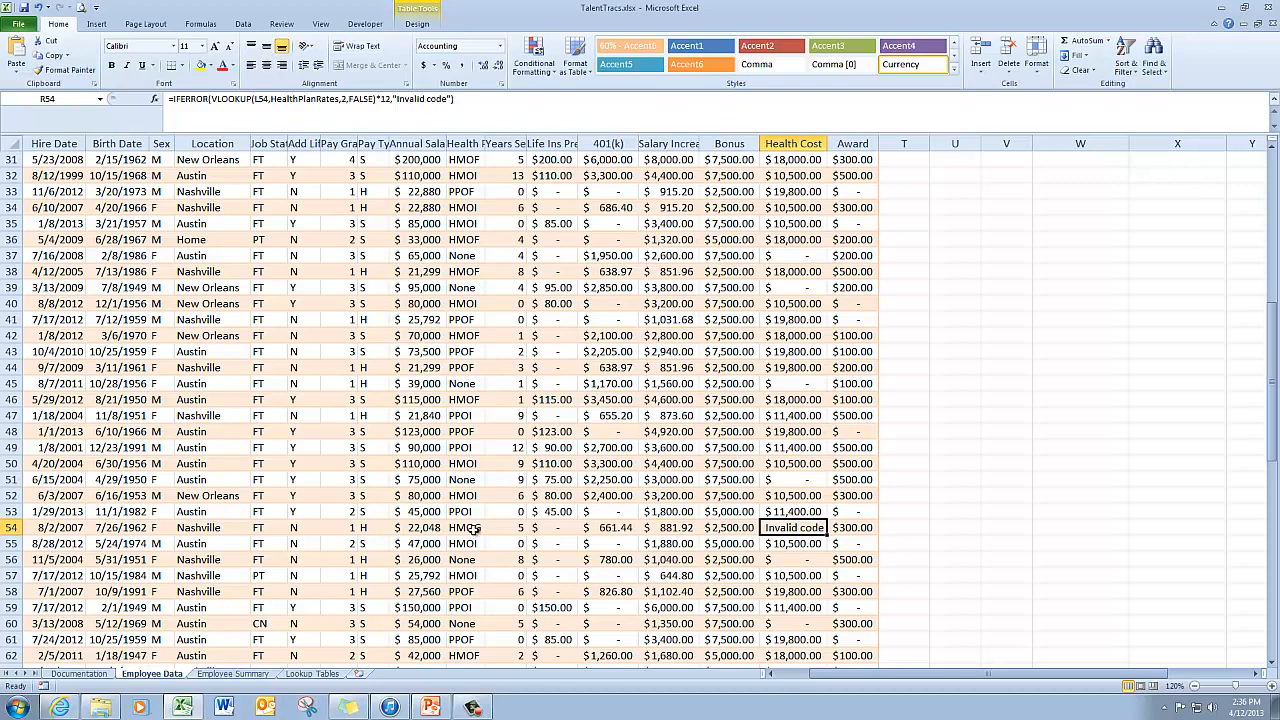
pyautogui.click(474, 529)
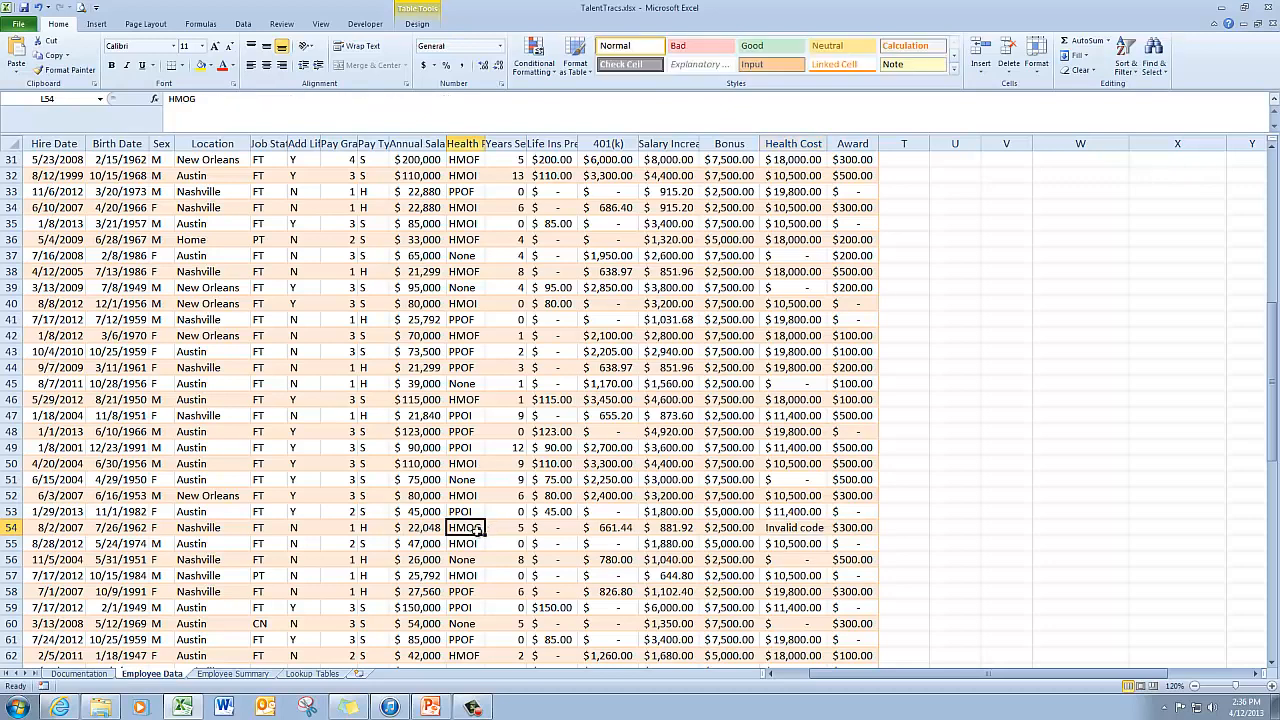
pyautogui.doubleClick(474, 529)
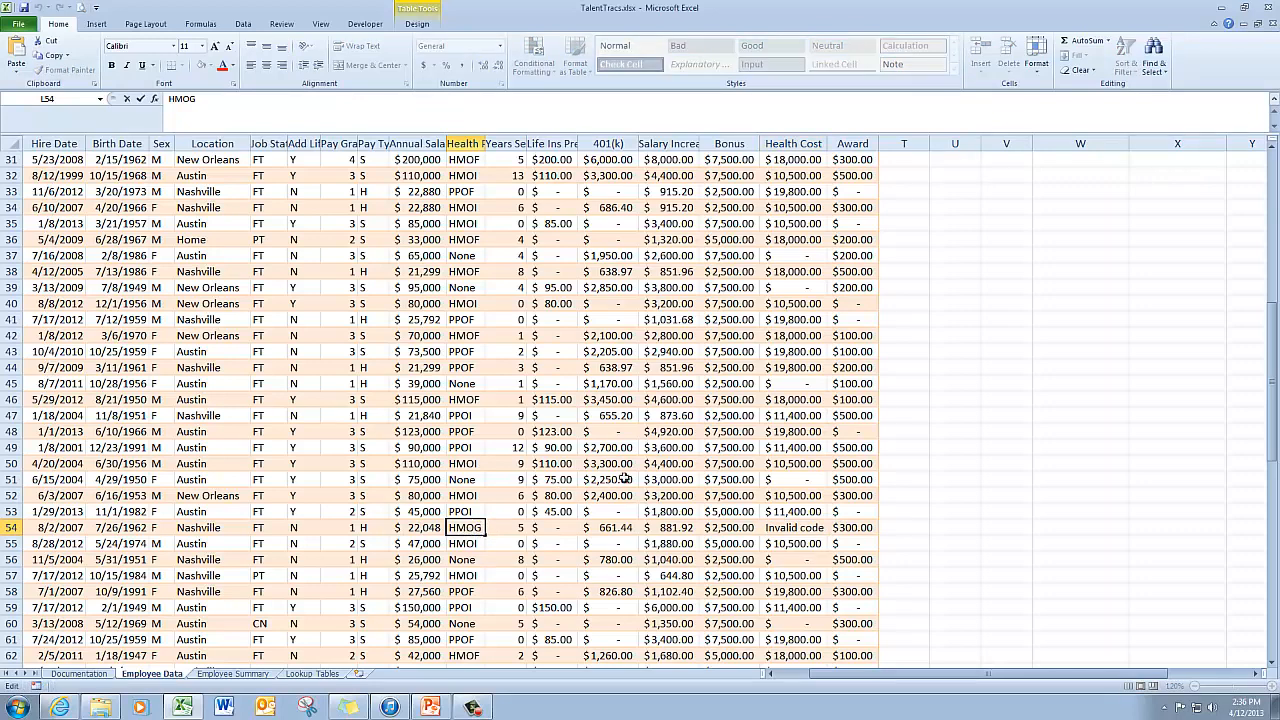
pyautogui.press('BackSpace')
pyautogui.write('F')
pyautogui.press('Return')
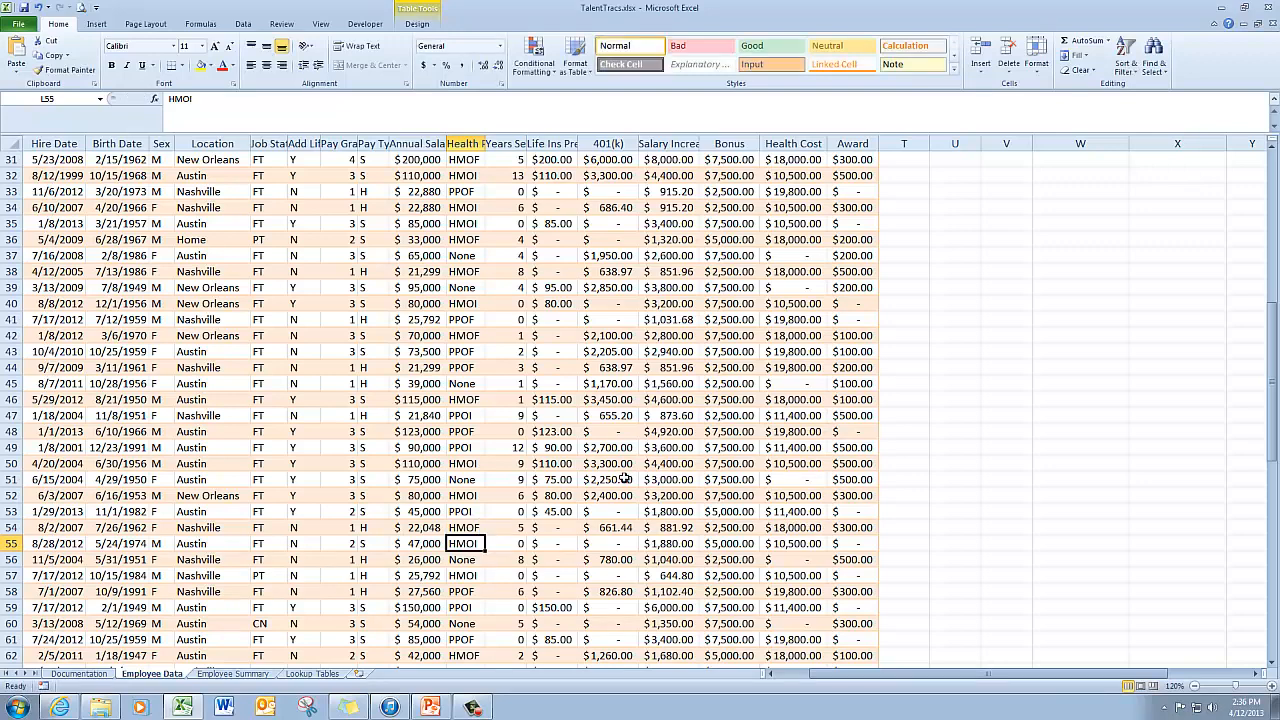